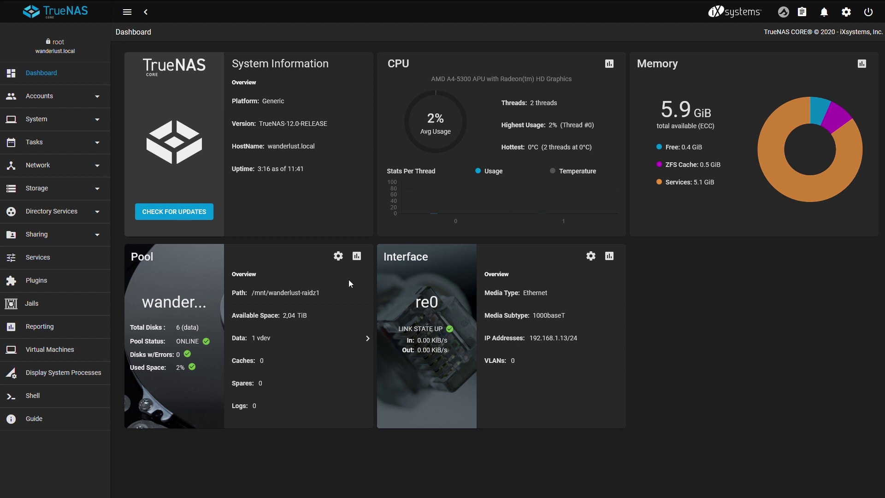
Step: Expand the pool's Data vdev and its RAIDZ1 row to list disks ada0 through ada5, all ONLINE
left_click(368, 339)
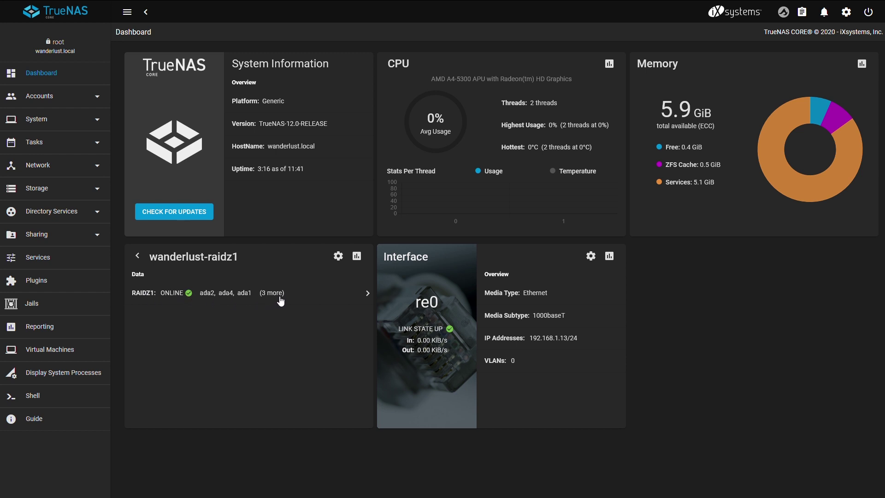
left_click(368, 294)
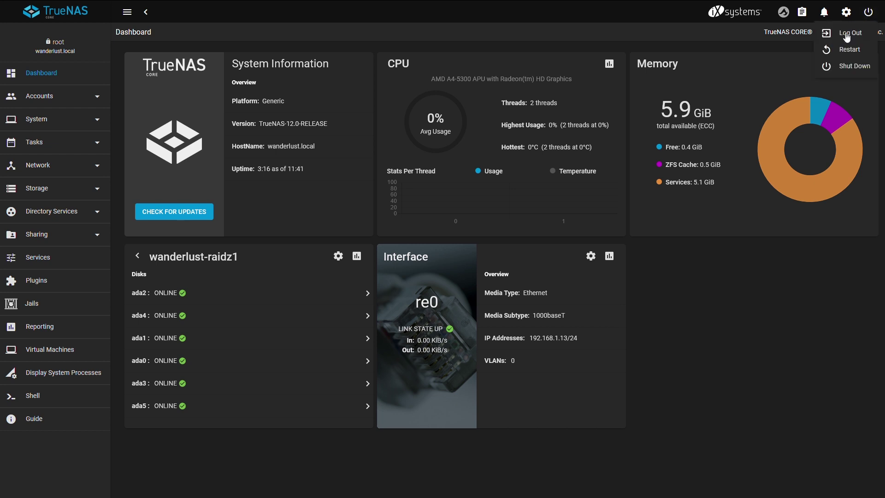
Step: Log out from the power menu, returning to the empty login page
left_click(847, 35)
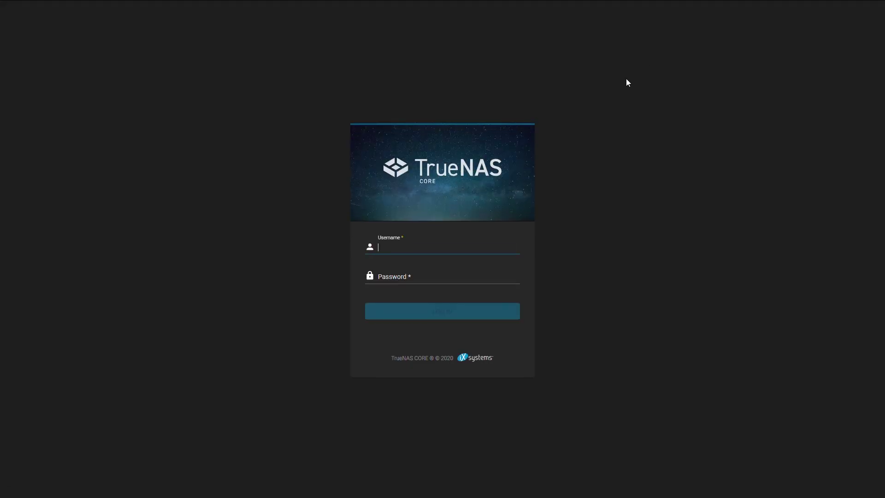